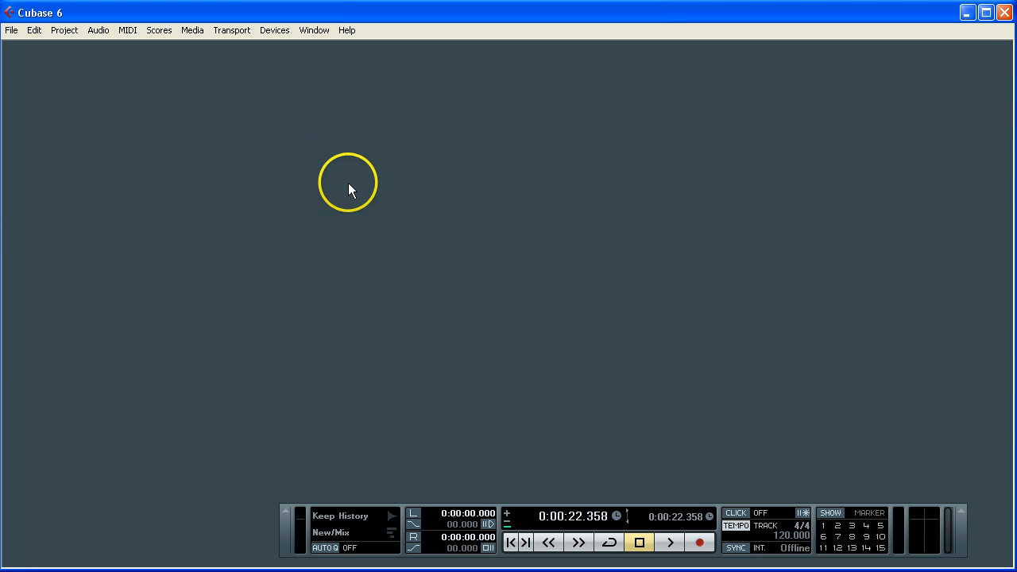
Set the ASIO driver of the VST Audio System to EDIROL UA-101 in the device setup and accept the driver switch
{"action": "left_click", "coordinate": [273, 32]}
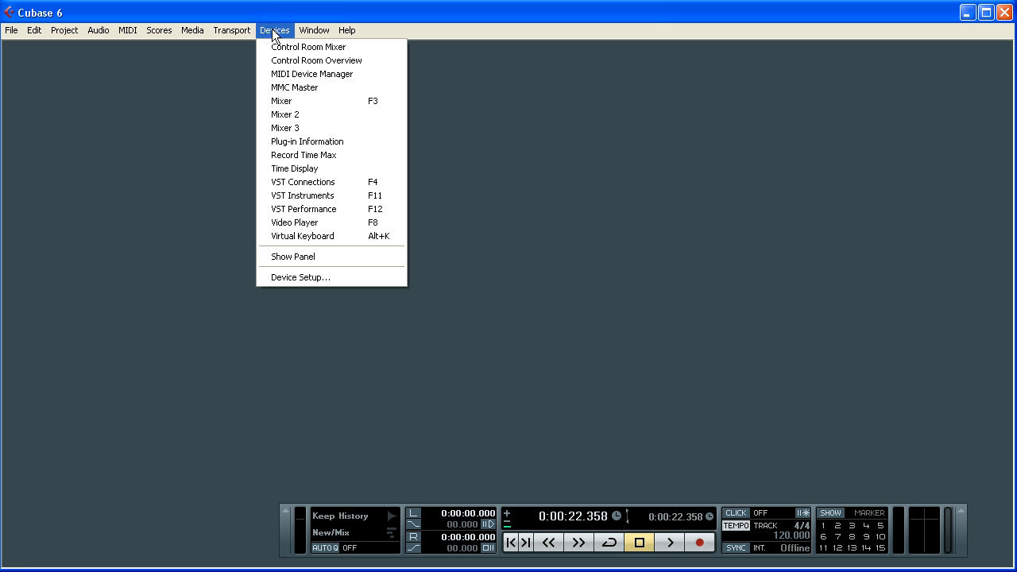
{"action": "left_click", "coordinate": [290, 278]}
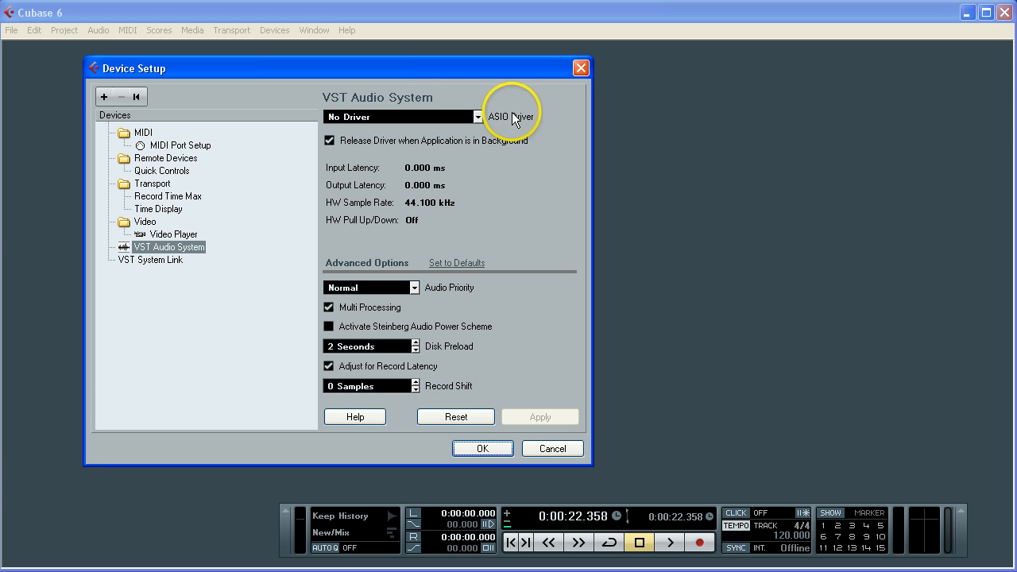
{"action": "left_click", "coordinate": [159, 260]}
{"action": "left_click", "coordinate": [161, 248]}
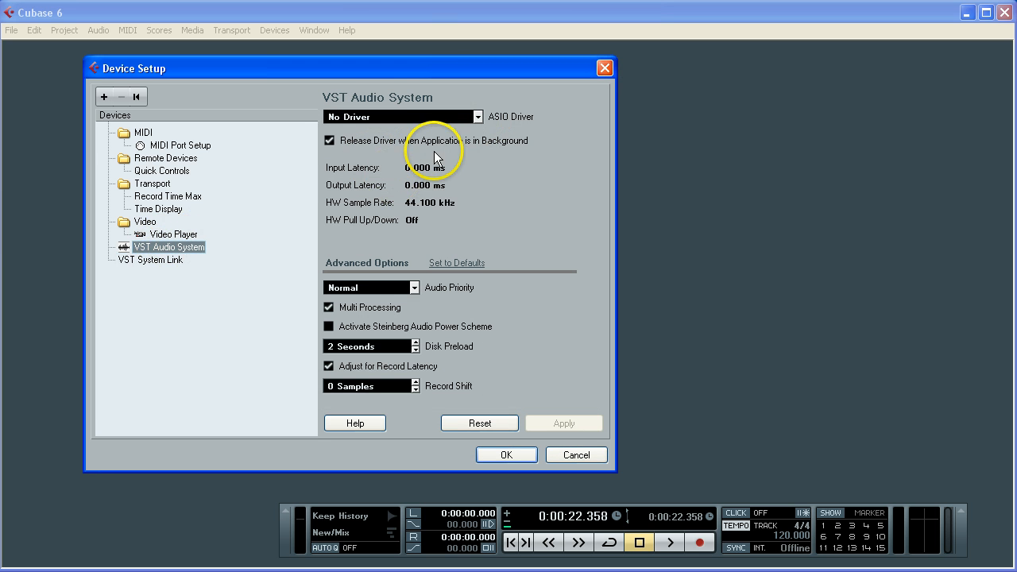
{"action": "left_click", "coordinate": [478, 117]}
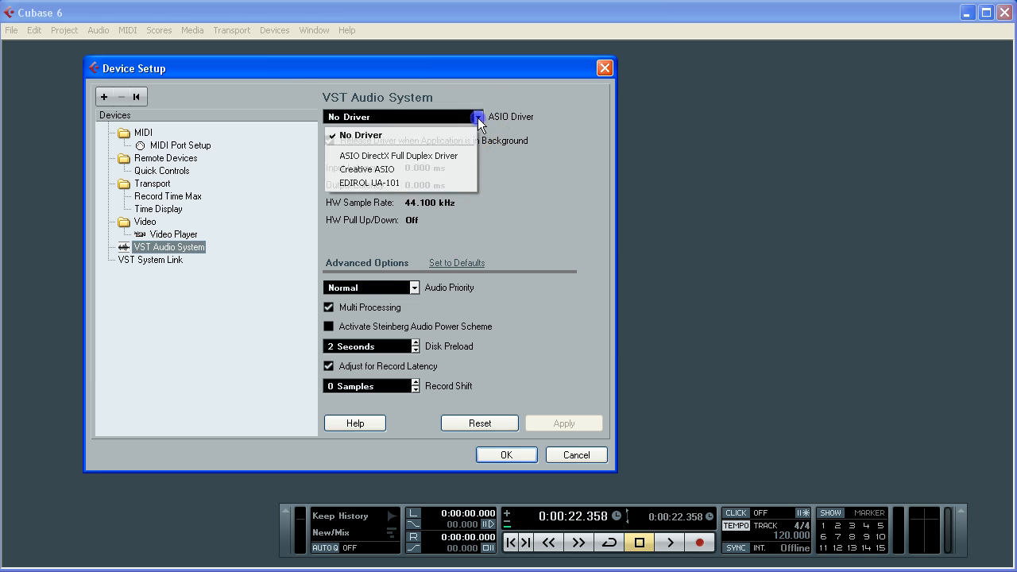
{"action": "left_click", "coordinate": [352, 183]}
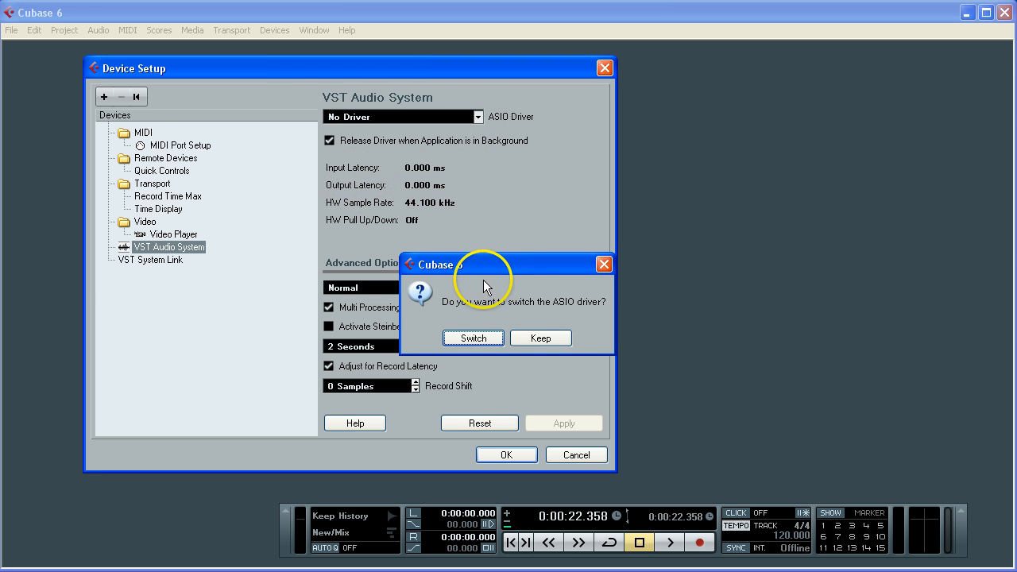
{"action": "left_click", "coordinate": [473, 338]}
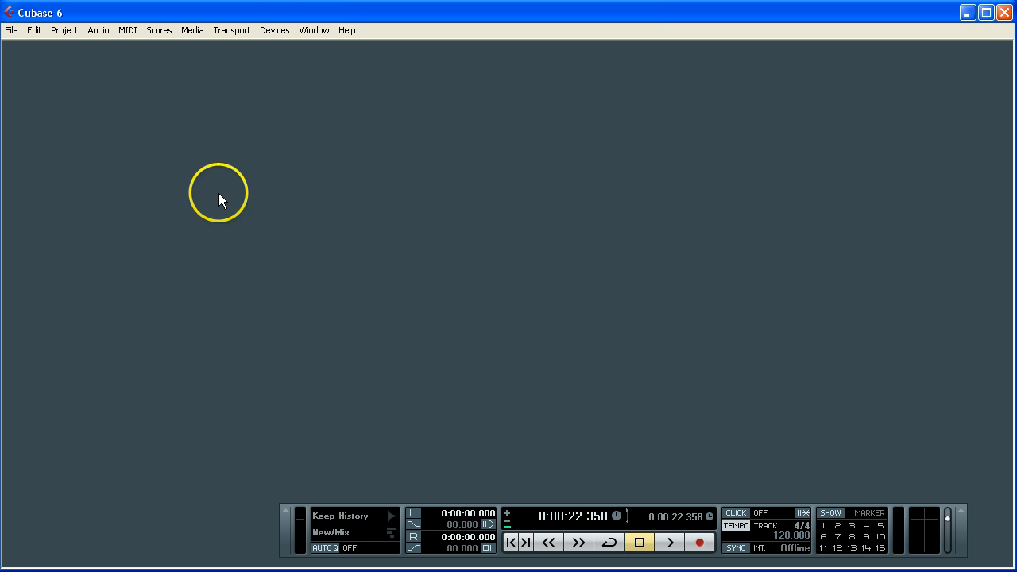
Replace the existing Stereo Out bus in the VST output connections with one newly added stereo output bus
{"action": "left_click", "coordinate": [274, 31]}
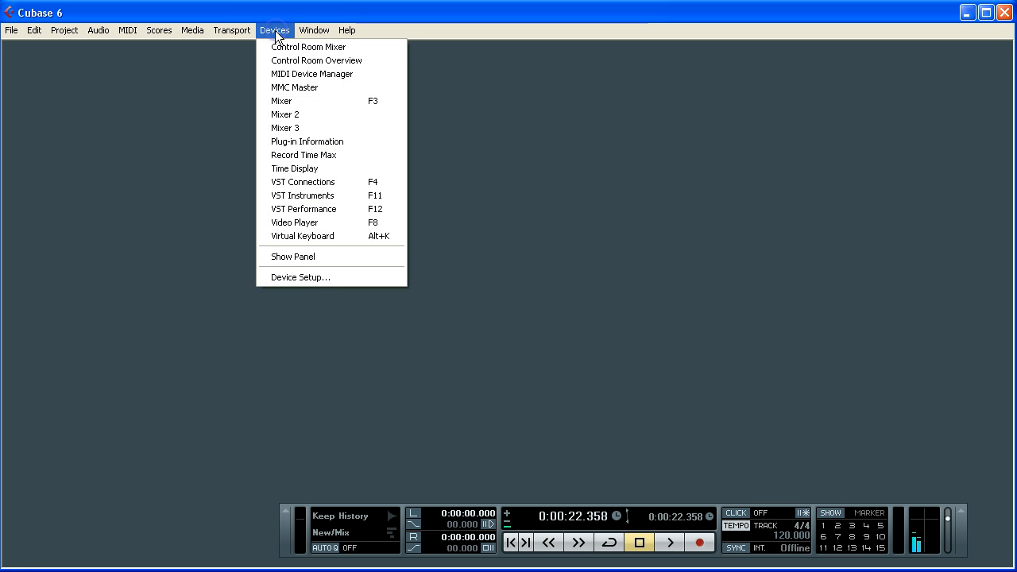
{"action": "left_click", "coordinate": [308, 182]}
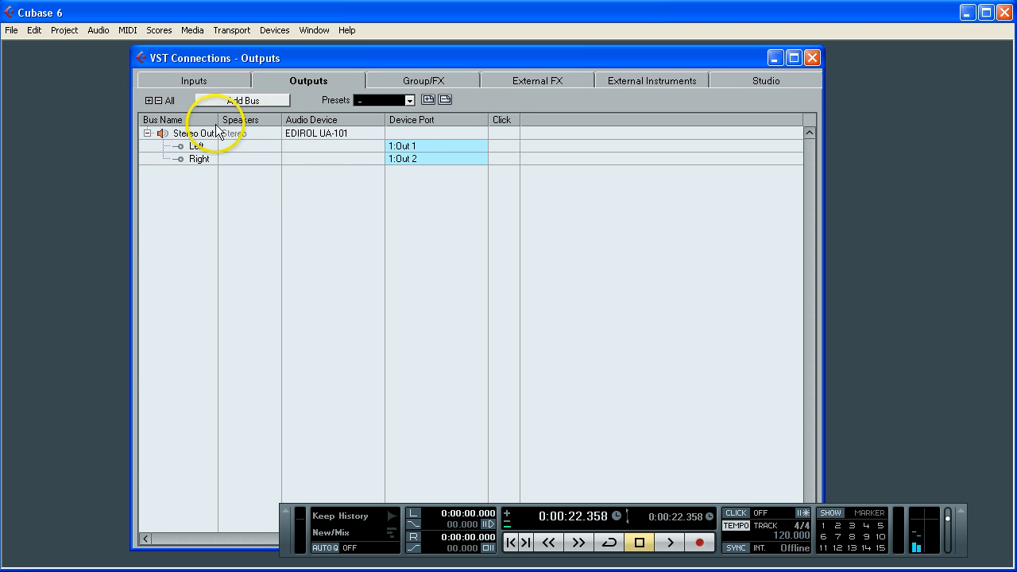
{"action": "right_click", "coordinate": [178, 133]}
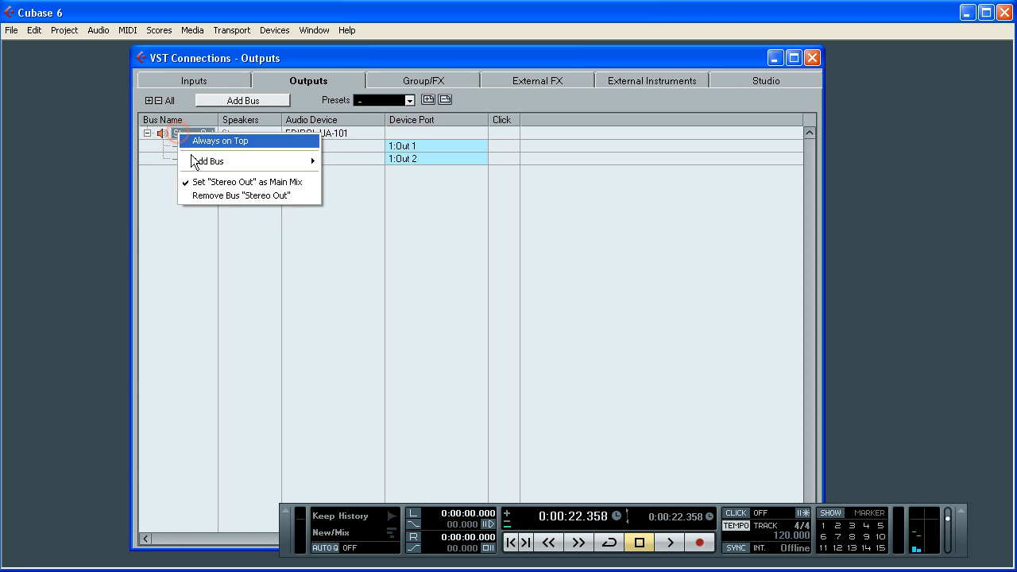
{"action": "left_click", "coordinate": [199, 196]}
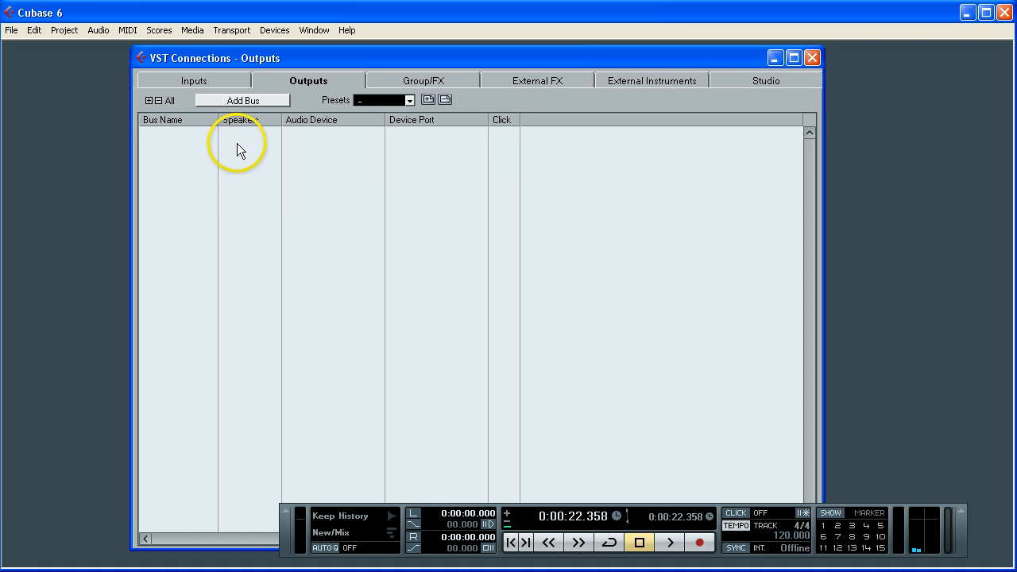
{"action": "left_click", "coordinate": [241, 98]}
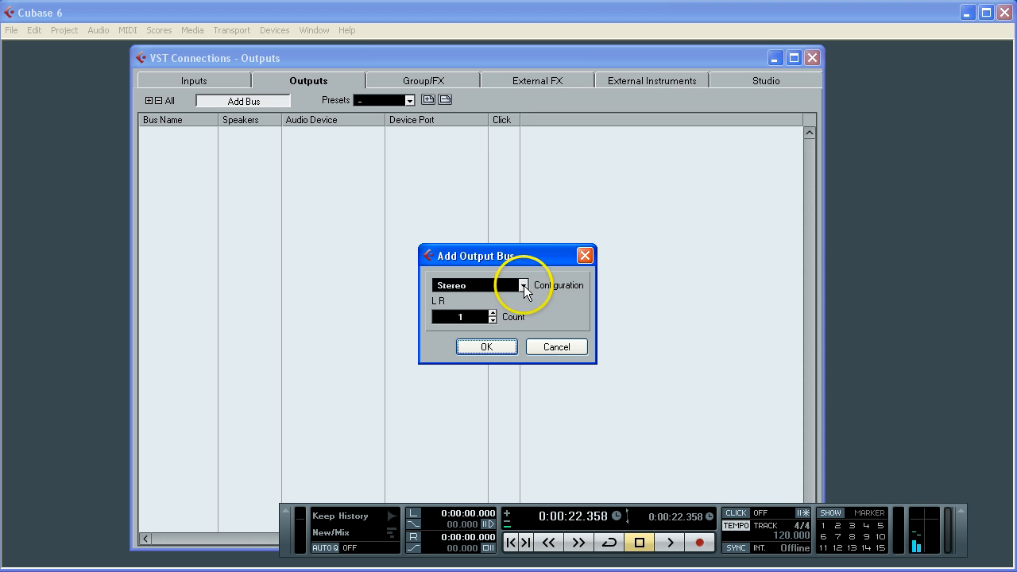
{"action": "left_click", "coordinate": [484, 346]}
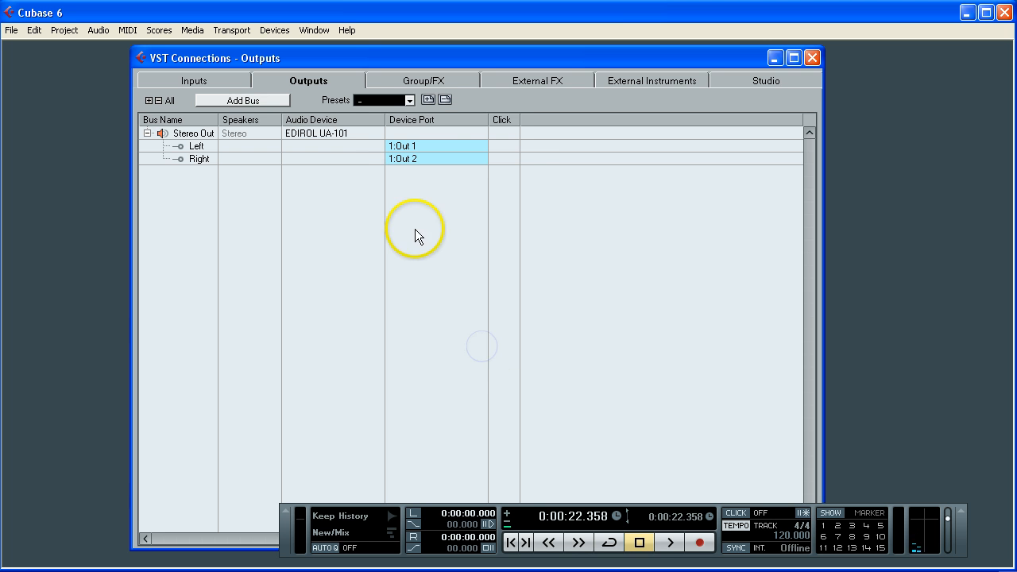
Disconnect the device ports of the Stereo Out bus's left and right channels
{"action": "left_click", "coordinate": [416, 147]}
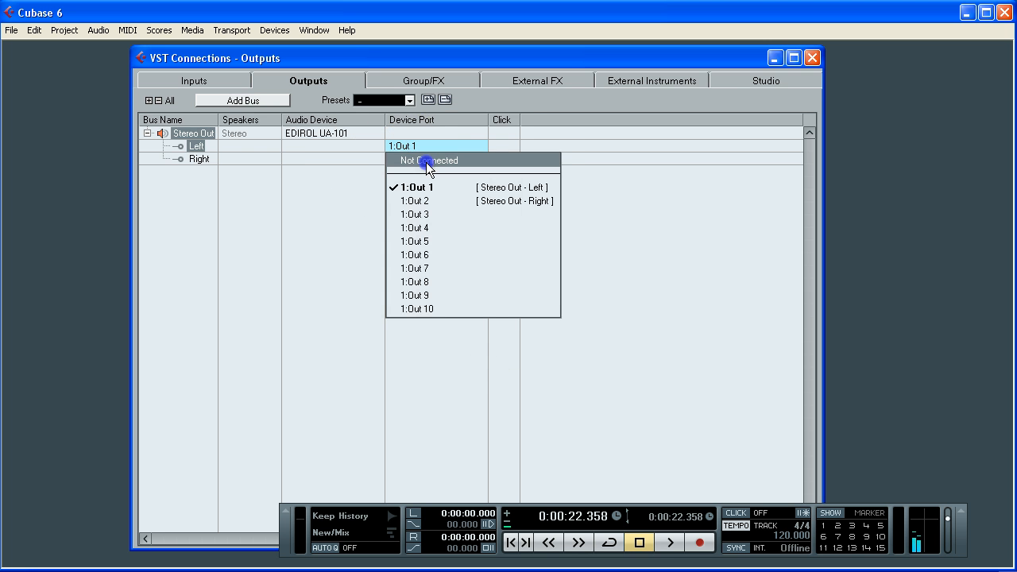
{"action": "left_click", "coordinate": [426, 161]}
{"action": "left_click", "coordinate": [423, 159]}
{"action": "left_click", "coordinate": [429, 173]}
{"action": "left_click", "coordinate": [405, 205]}
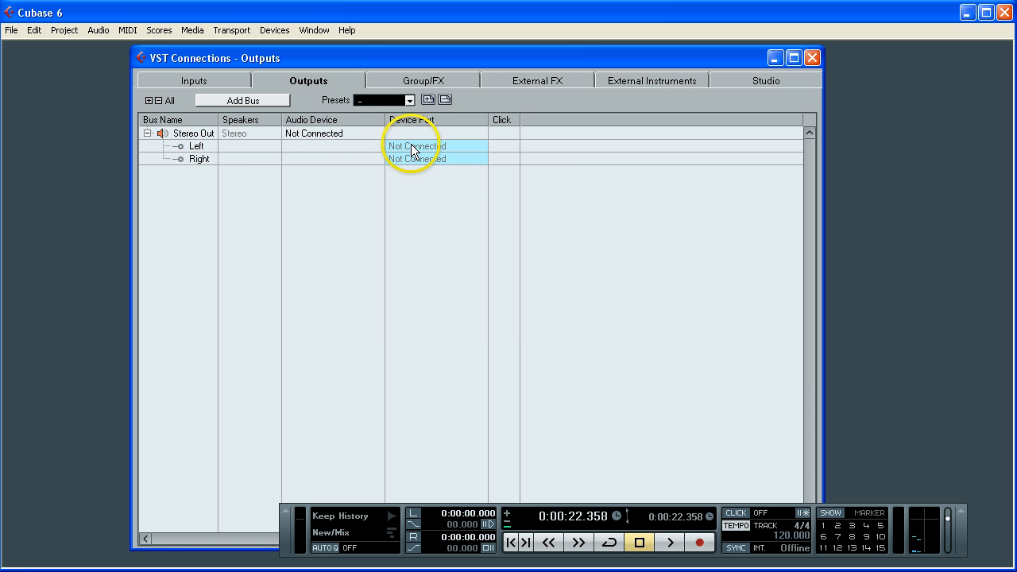
Assign the Stereo Out bus's left channel to 1:Out 1 and right channel to 1:Out 2, and review the input connections
{"action": "left_click", "coordinate": [414, 148]}
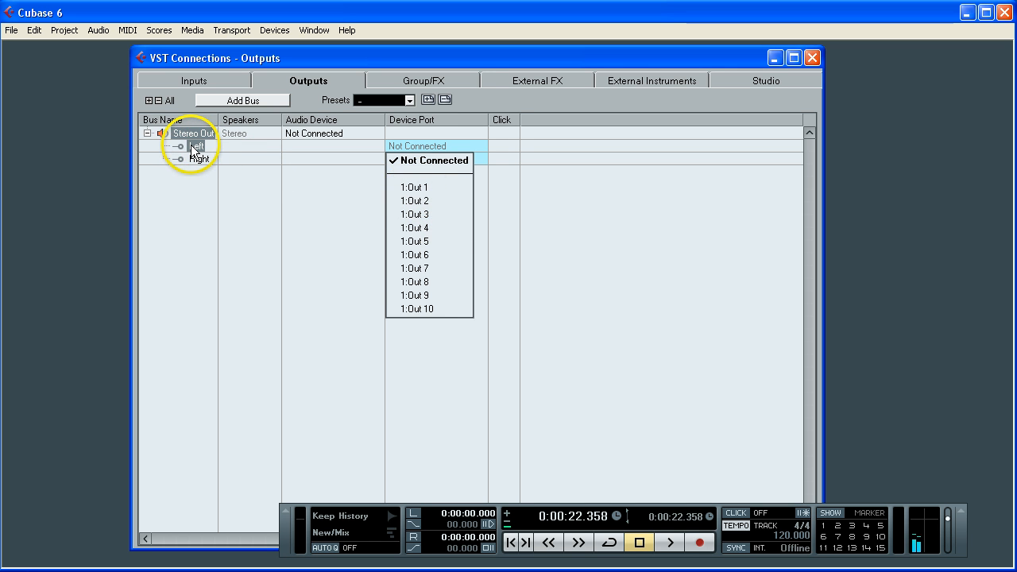
{"action": "left_click", "coordinate": [409, 188]}
{"action": "left_click", "coordinate": [406, 159]}
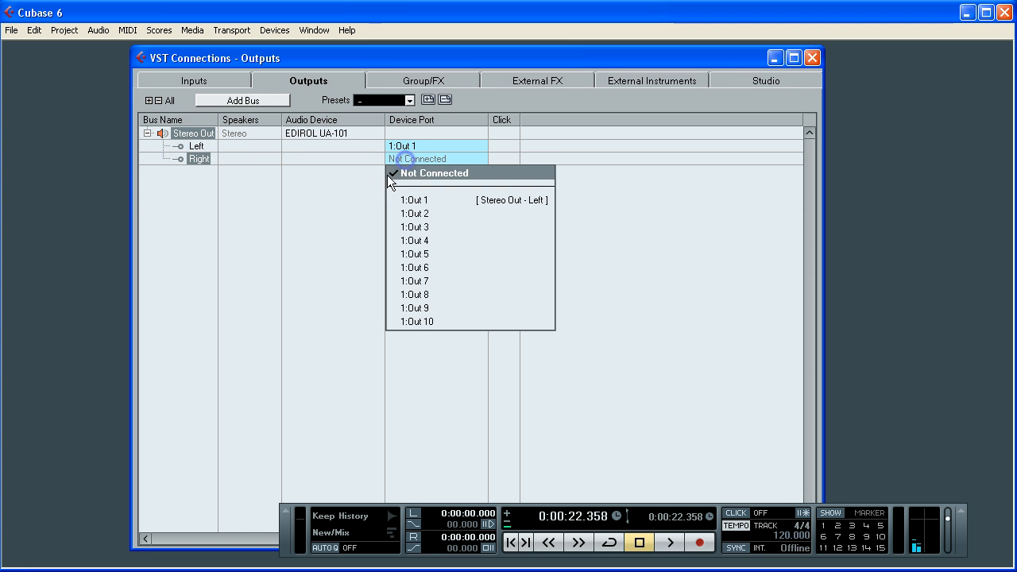
{"action": "left_click", "coordinate": [420, 213]}
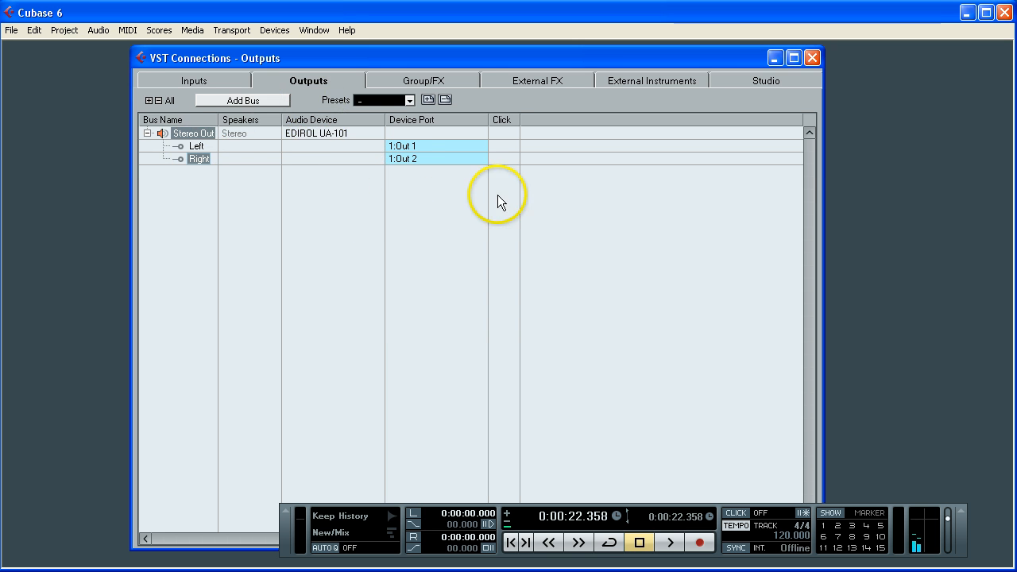
{"action": "left_click", "coordinate": [226, 80]}
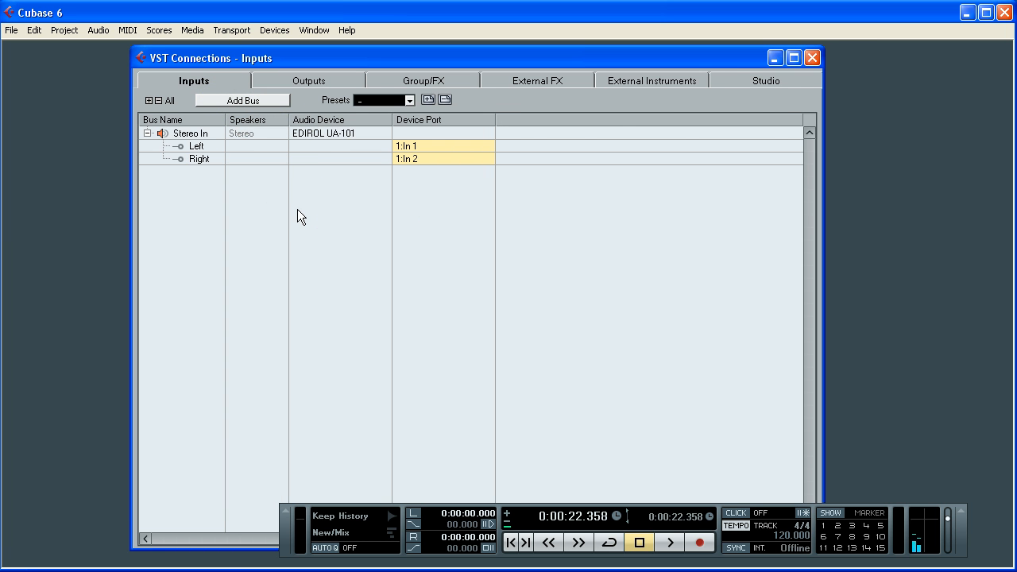
{"action": "left_click", "coordinate": [812, 58]}
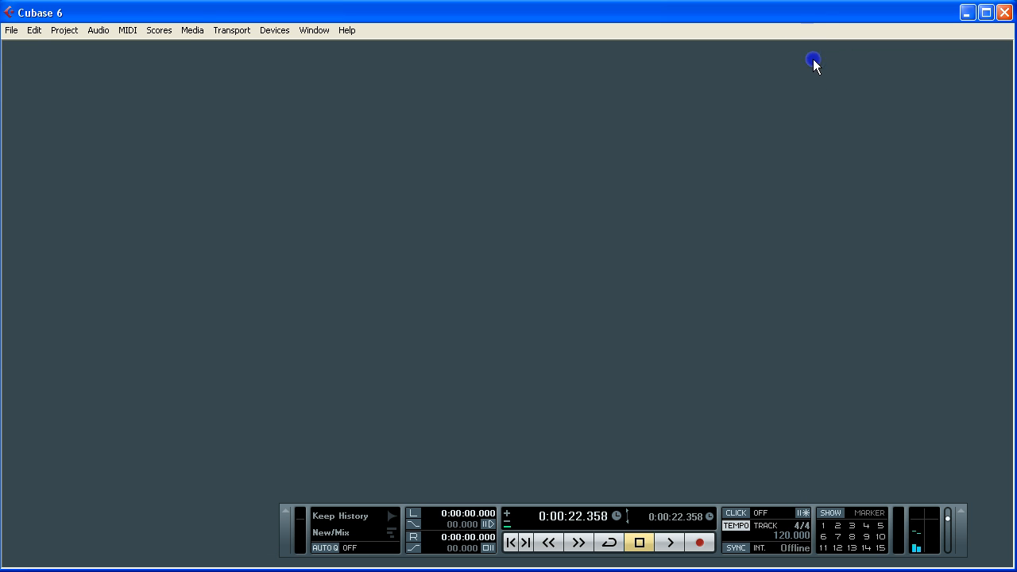
Create a new project from the Empty template in the default location
{"action": "left_click", "coordinate": [11, 30]}
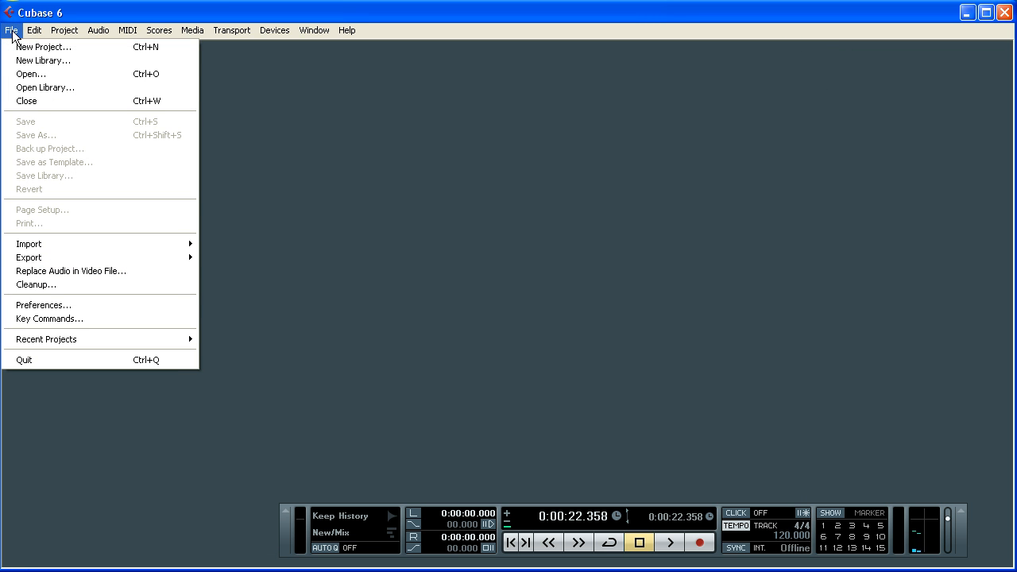
{"action": "left_click", "coordinate": [31, 47]}
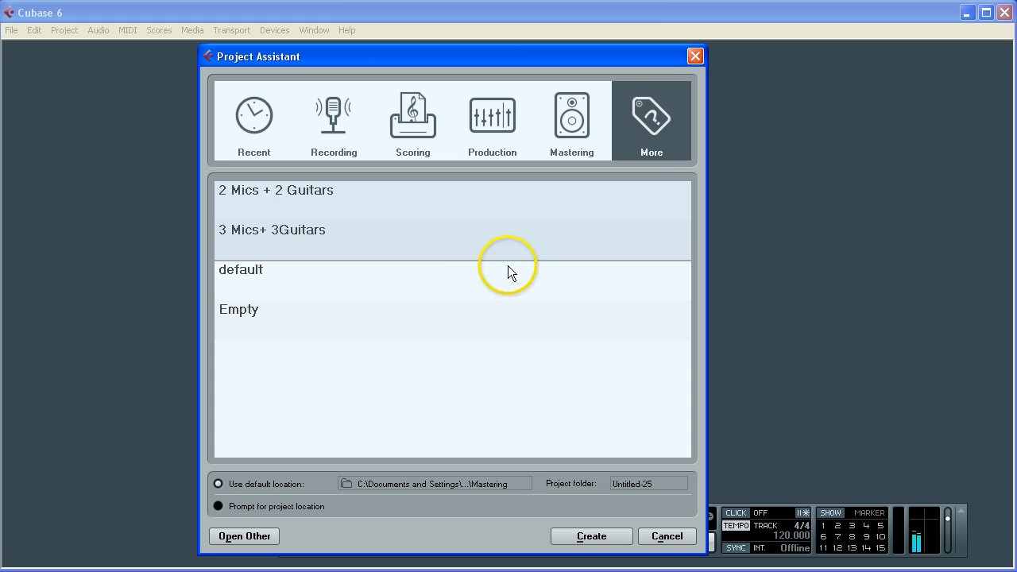
{"action": "left_click", "coordinate": [279, 318]}
{"action": "left_click", "coordinate": [602, 537]}
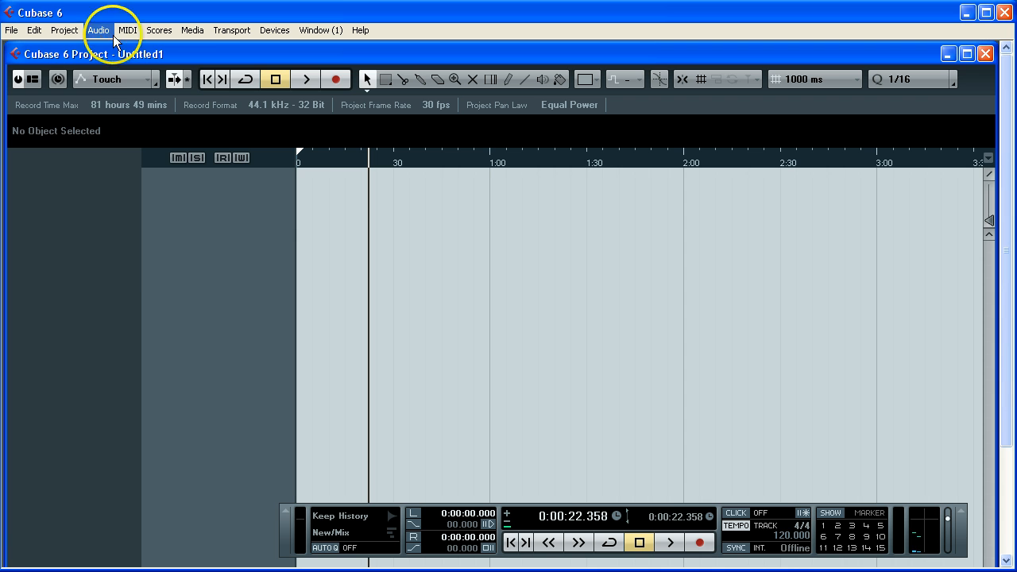
Add one stereo audio track to the project and enlarge its height in the track list
{"action": "left_click", "coordinate": [64, 30]}
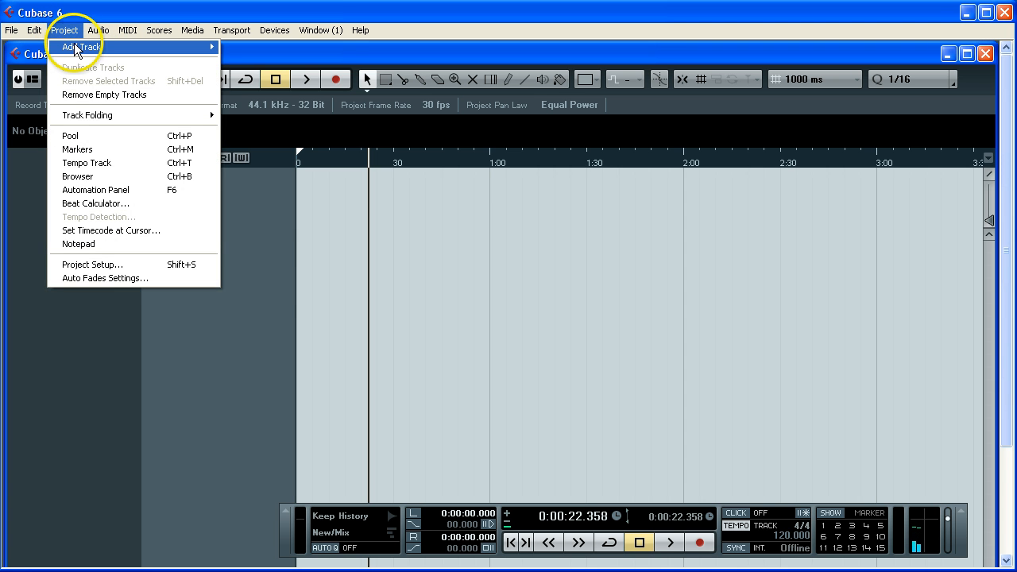
{"action": "mouse_move", "coordinate": [86, 47]}
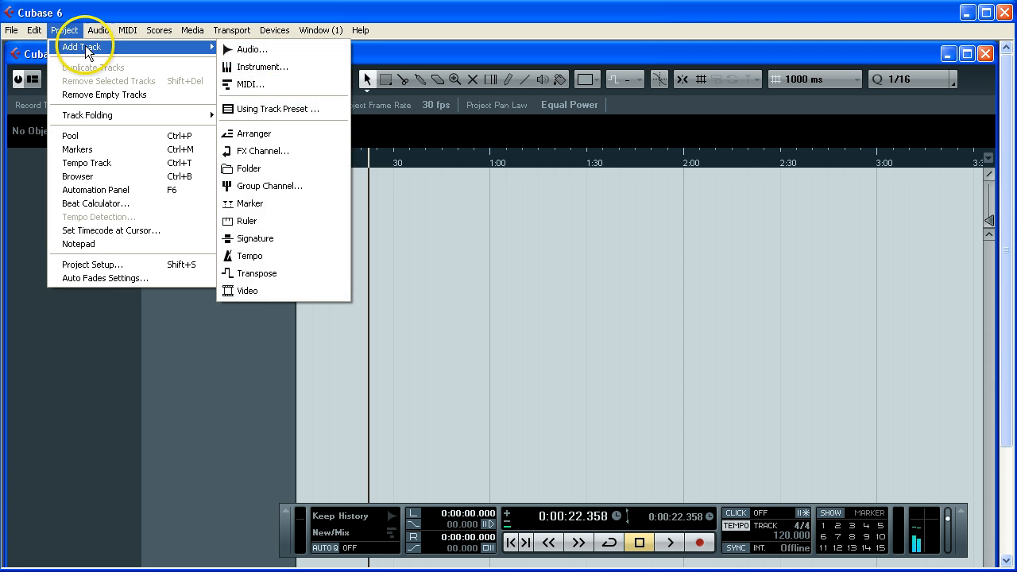
{"action": "left_click", "coordinate": [252, 50]}
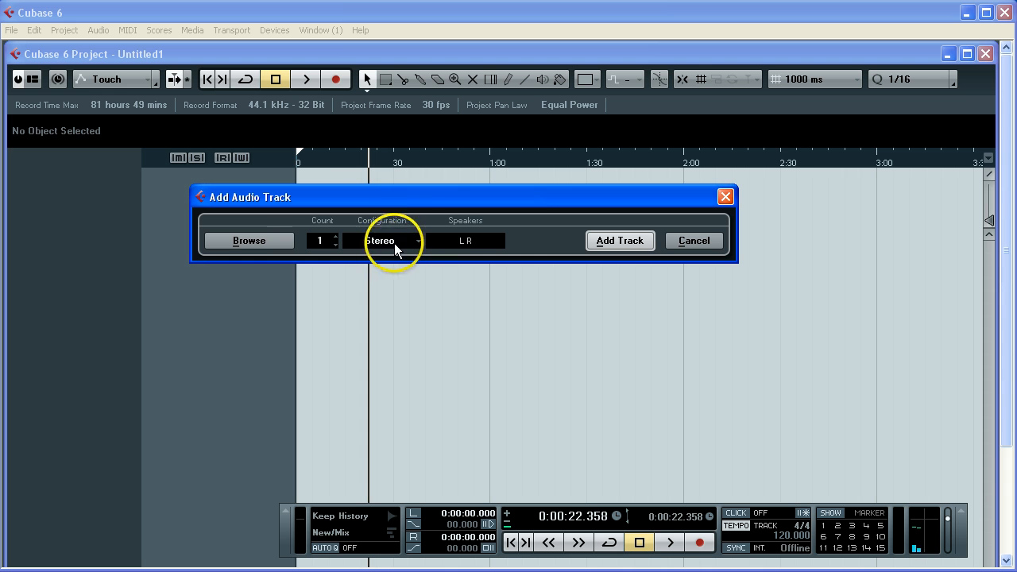
{"action": "left_click", "coordinate": [602, 243]}
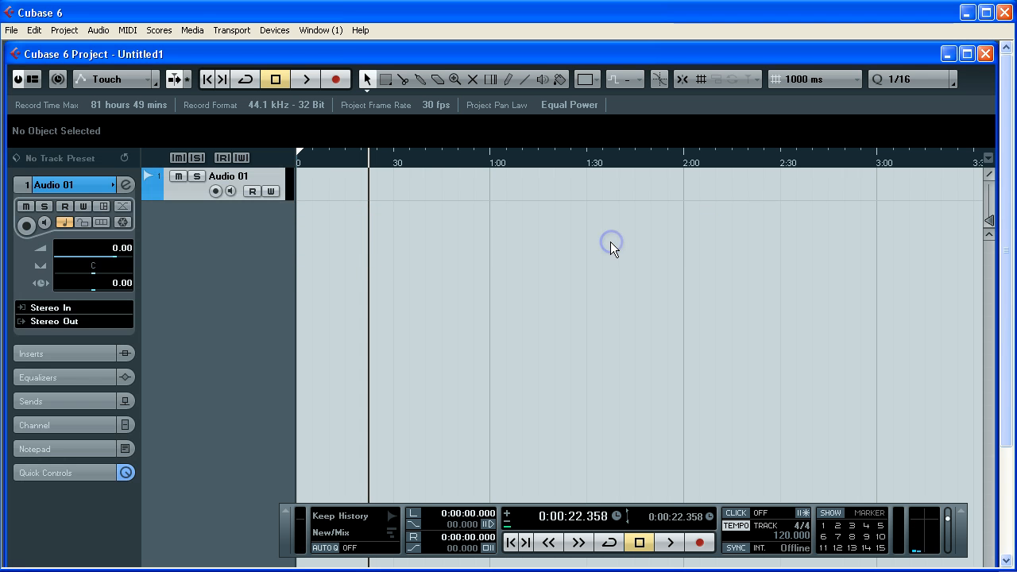
{"action": "left_click", "coordinate": [208, 397]}
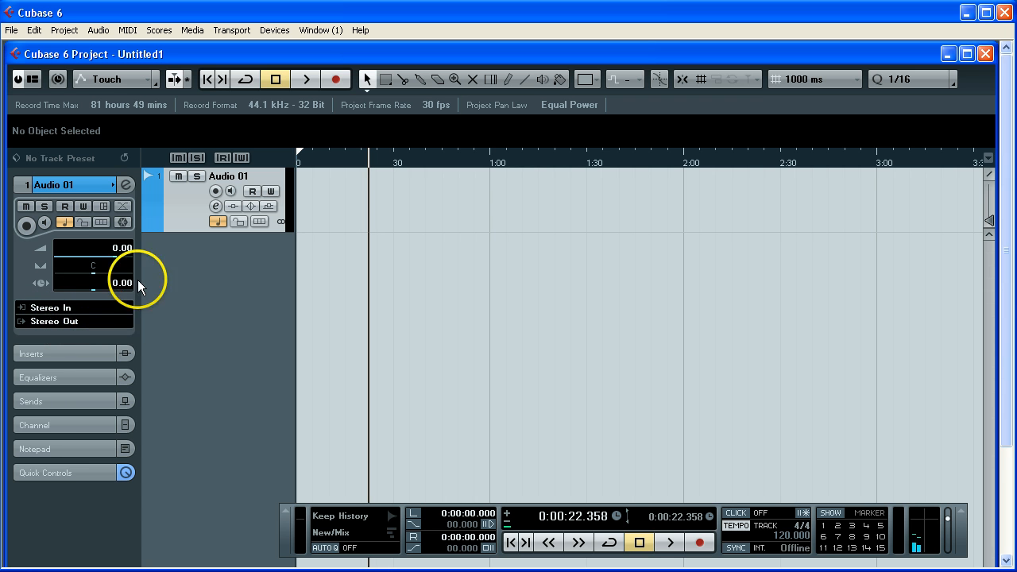
Route the audio track's input from the Stereo In bus and its output to the Stereo Out bus
{"action": "left_click", "coordinate": [90, 310]}
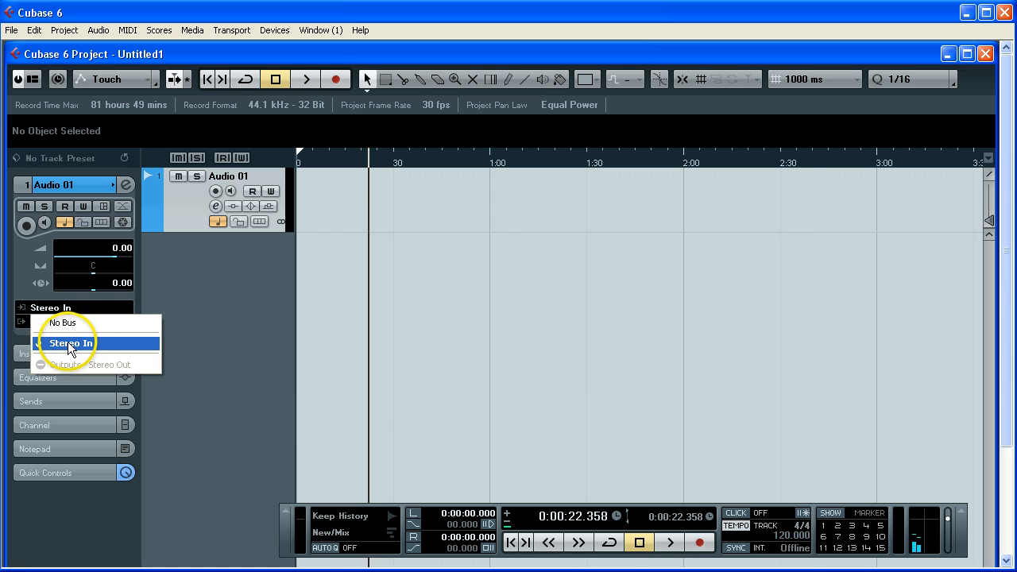
{"action": "left_click", "coordinate": [67, 342]}
{"action": "left_click", "coordinate": [70, 324]}
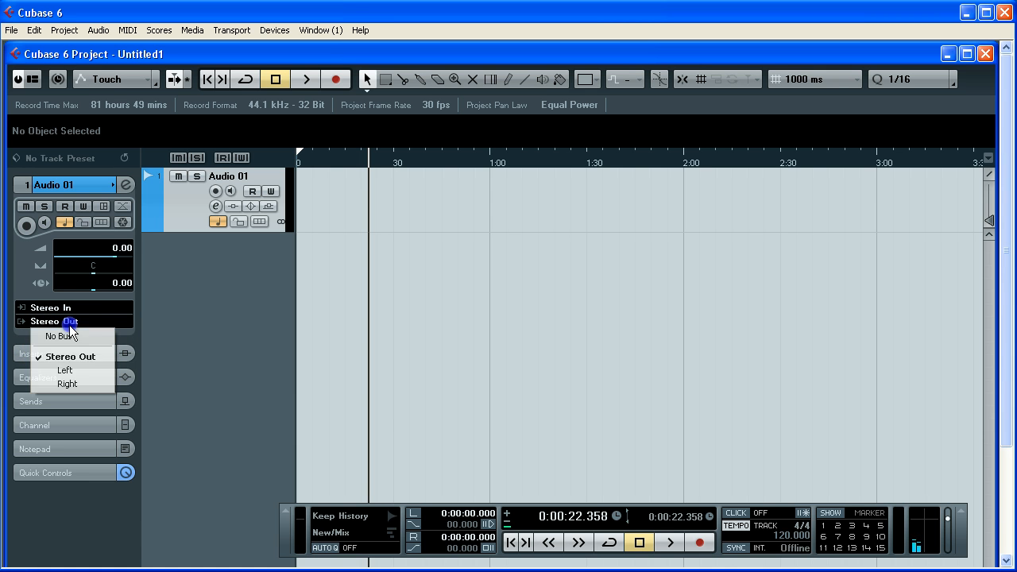
{"action": "left_click", "coordinate": [65, 357]}
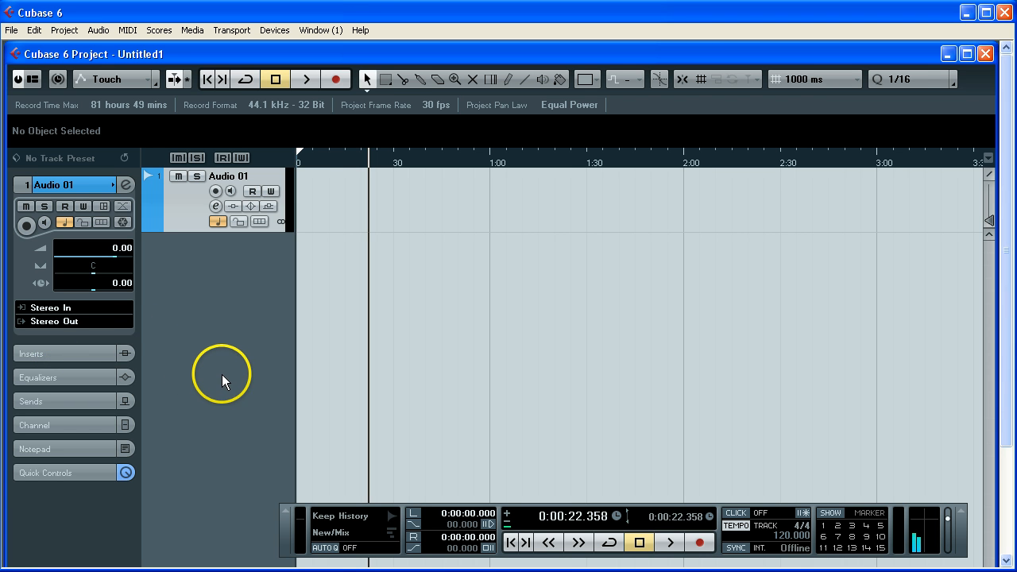
Test the input signal by briefly monitoring the audio track, and arm the track for recording
{"action": "left_click", "coordinate": [230, 191]}
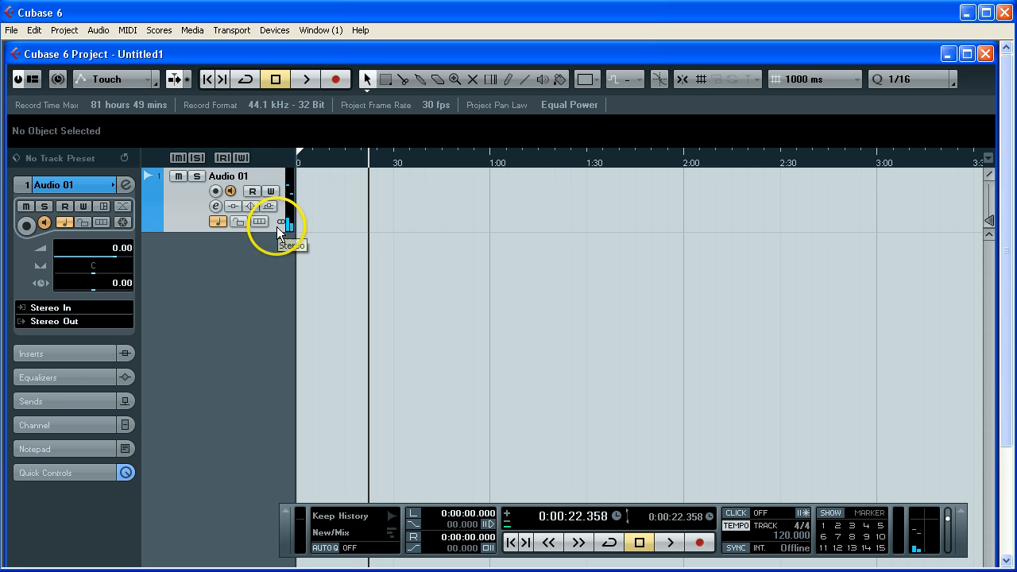
{"action": "left_click", "coordinate": [231, 192]}
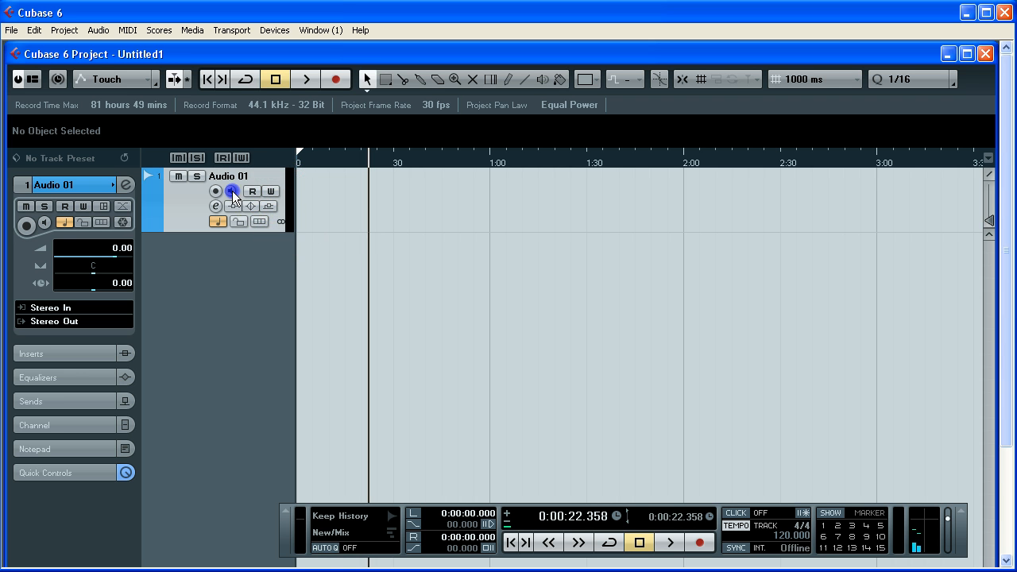
{"action": "left_click", "coordinate": [215, 190]}
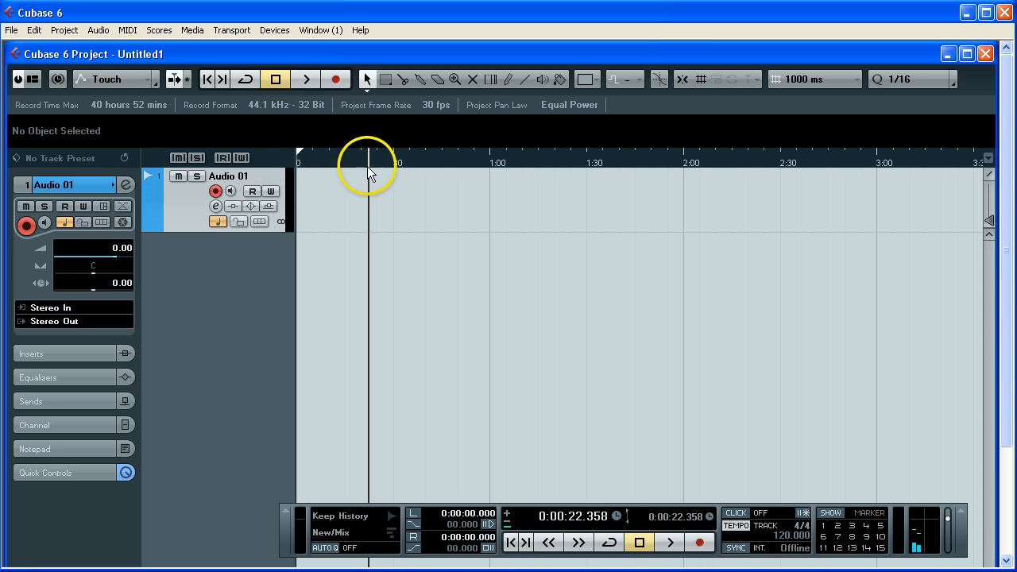
Record a take of about 16 seconds on the armed audio track from the start of the project
{"action": "left_click", "coordinate": [207, 80]}
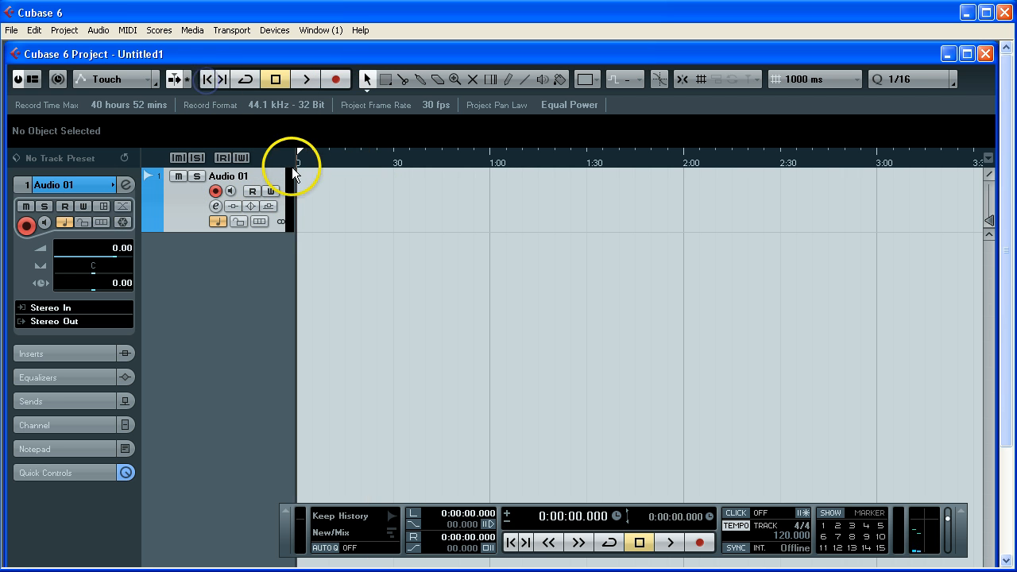
{"action": "left_click", "coordinate": [337, 80]}
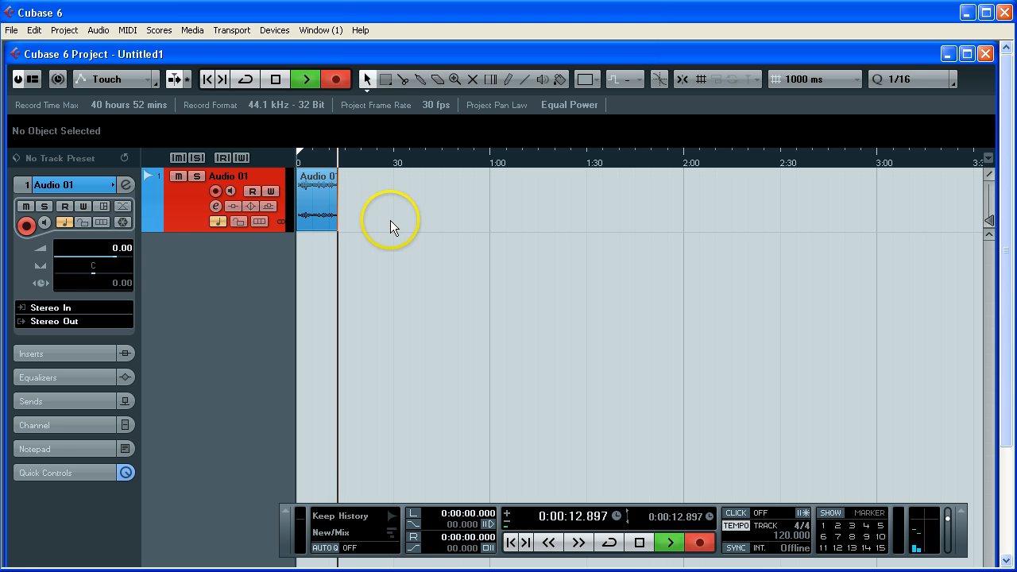
{"action": "left_click", "coordinate": [277, 83]}
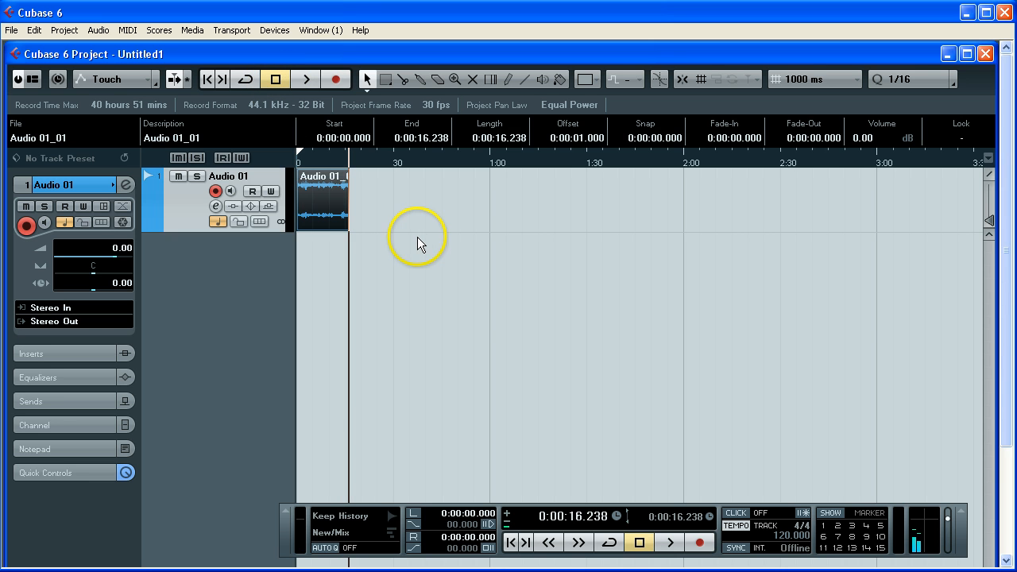